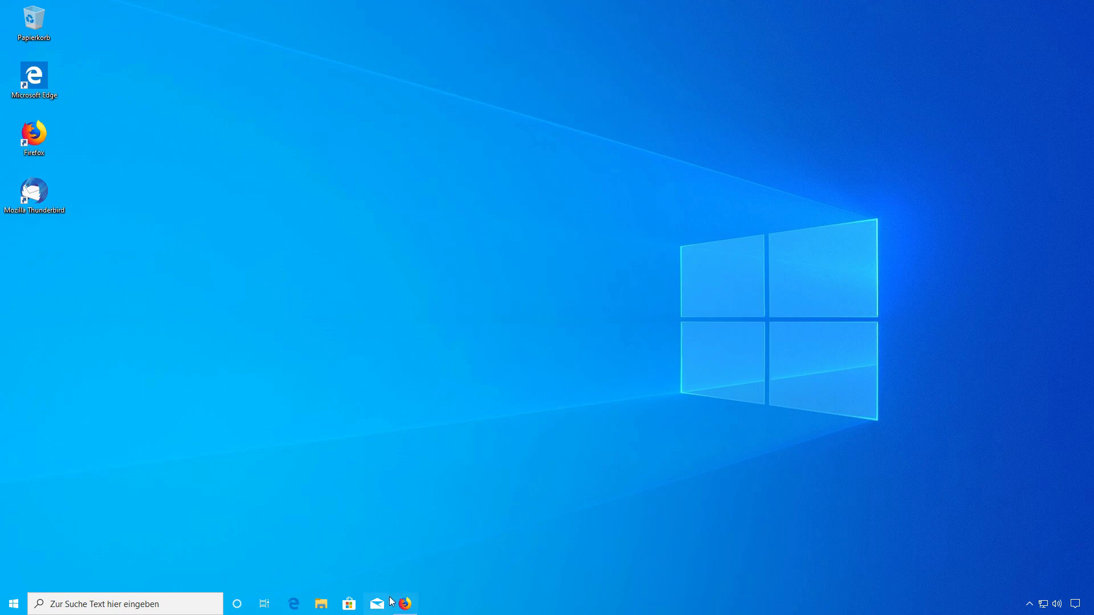
# In Firefox, download the Windows installer VeraCrypt Setup 1.23-Hotfix-2.exe and run it with permission to change the device.
pyautogui.click(406, 605)
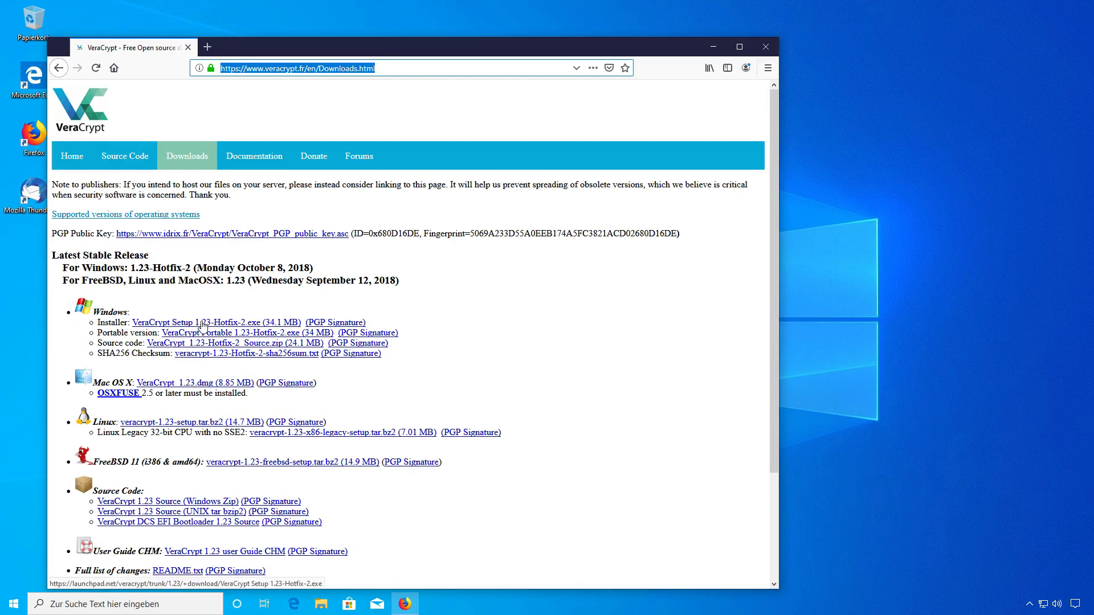
pyautogui.click(203, 323)
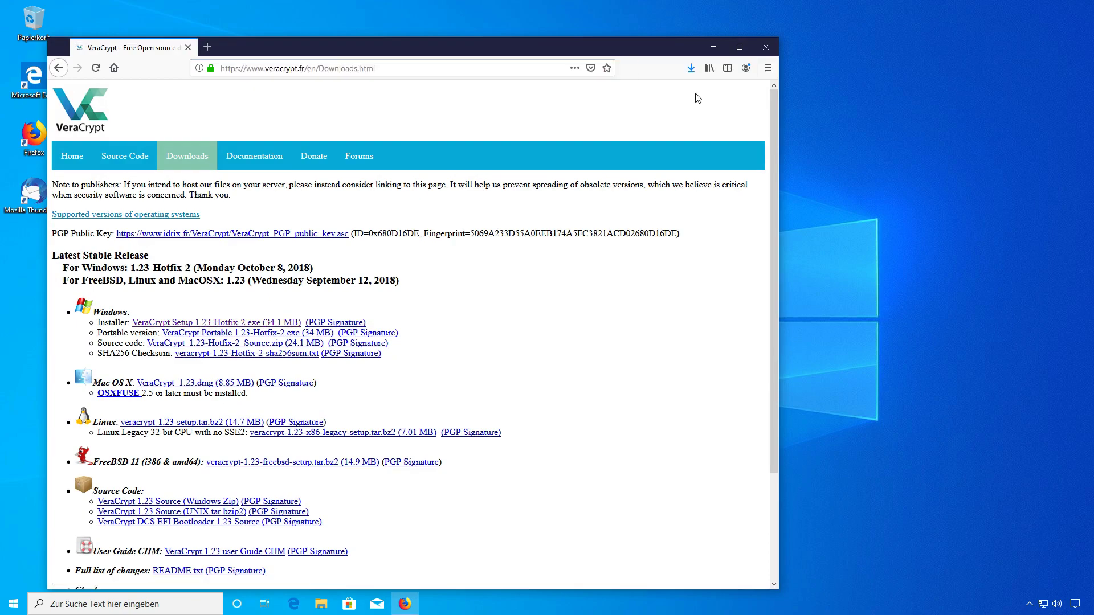
pyautogui.click(691, 69)
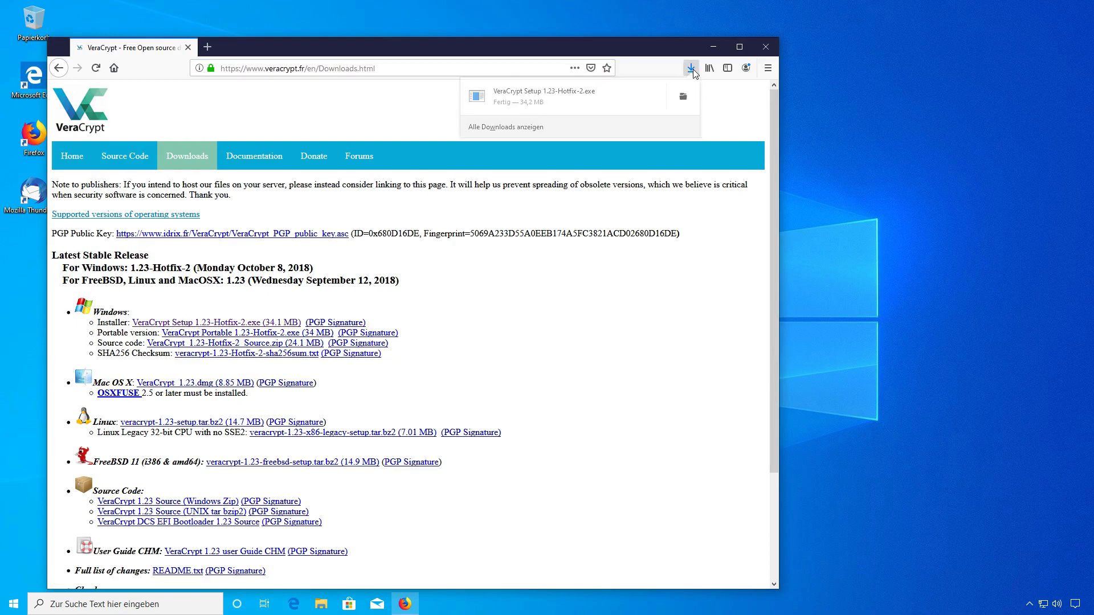
pyautogui.click(599, 107)
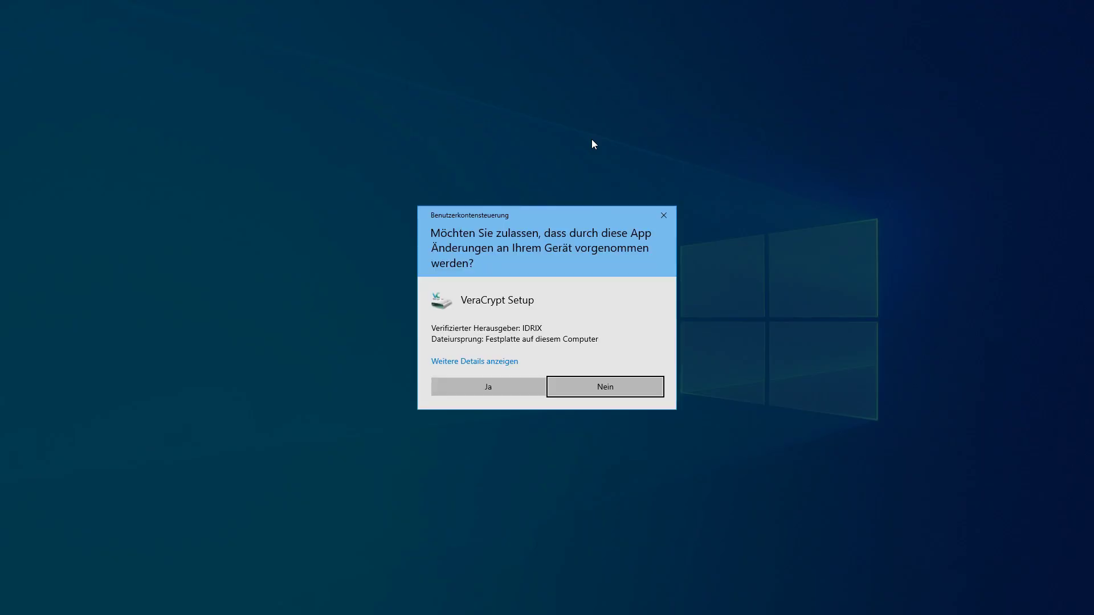
pyautogui.click(496, 386)
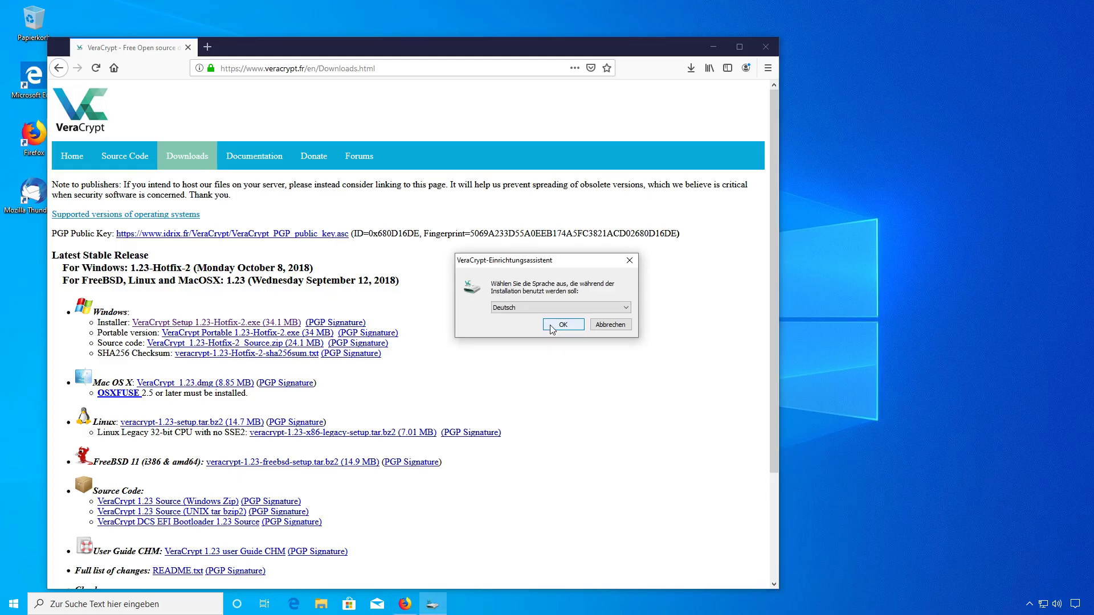
# Choose Deutsch as setup language, accept the license terms and install VeraCrypt to C:\Program Files\VeraCrypt\ with the default options.
pyautogui.click(551, 326)
pyautogui.click(459, 372)
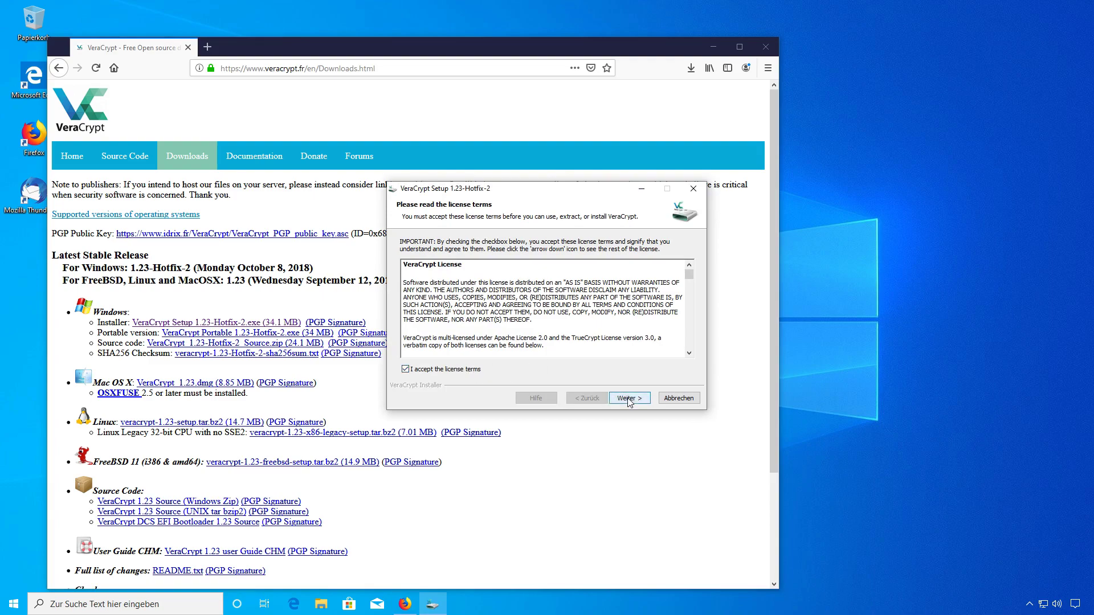
pyautogui.click(629, 398)
pyautogui.click(629, 399)
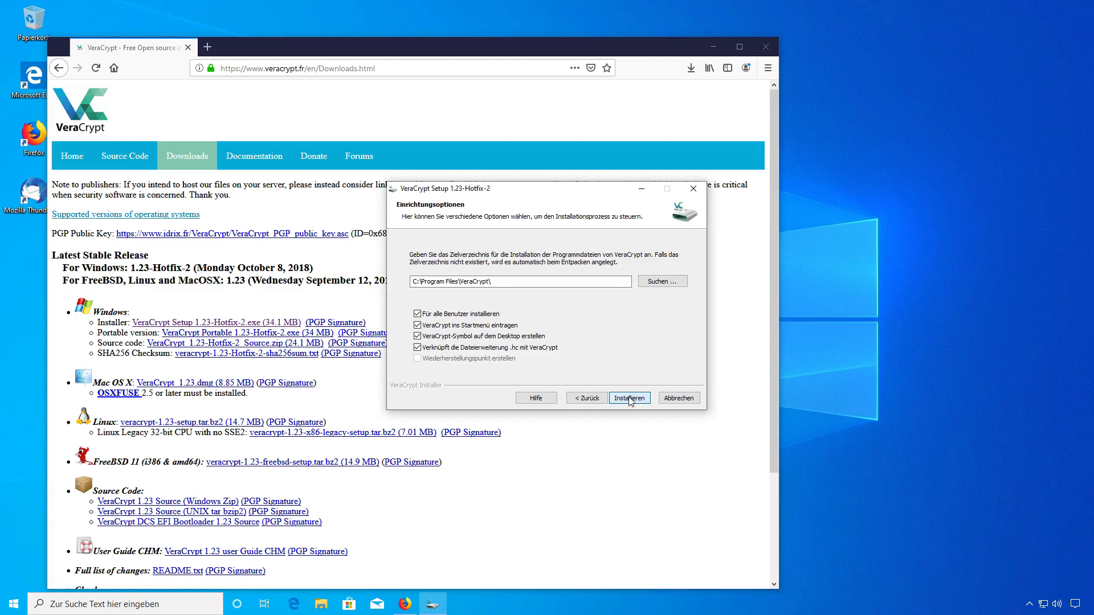
pyautogui.click(629, 398)
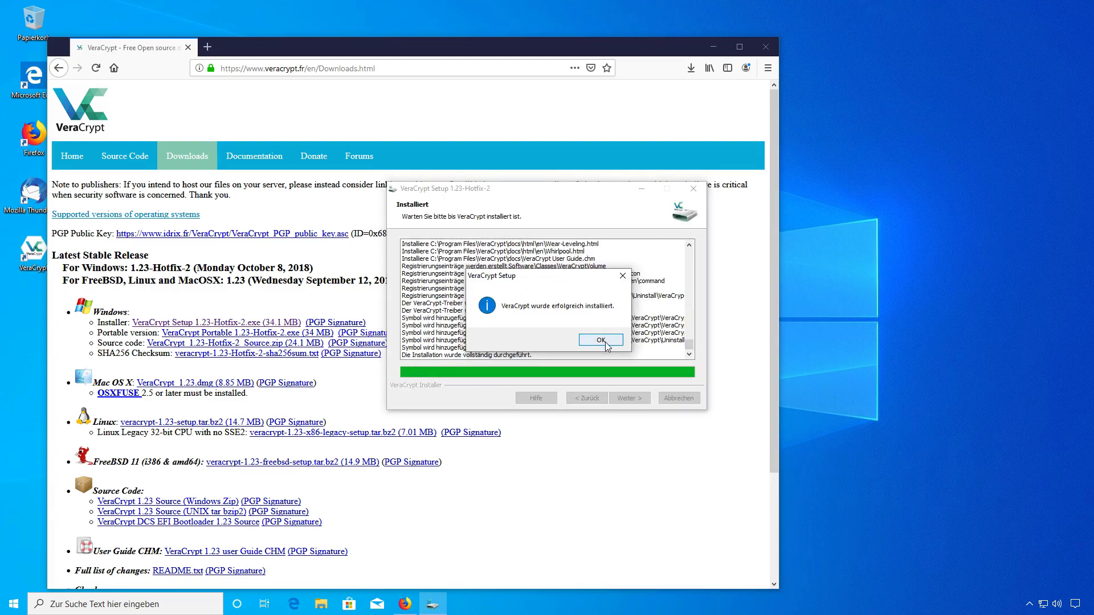
# Finish the VeraCrypt setup, decline the beginner's tutorial and close the browser.
pyautogui.click(605, 341)
pyautogui.click(623, 399)
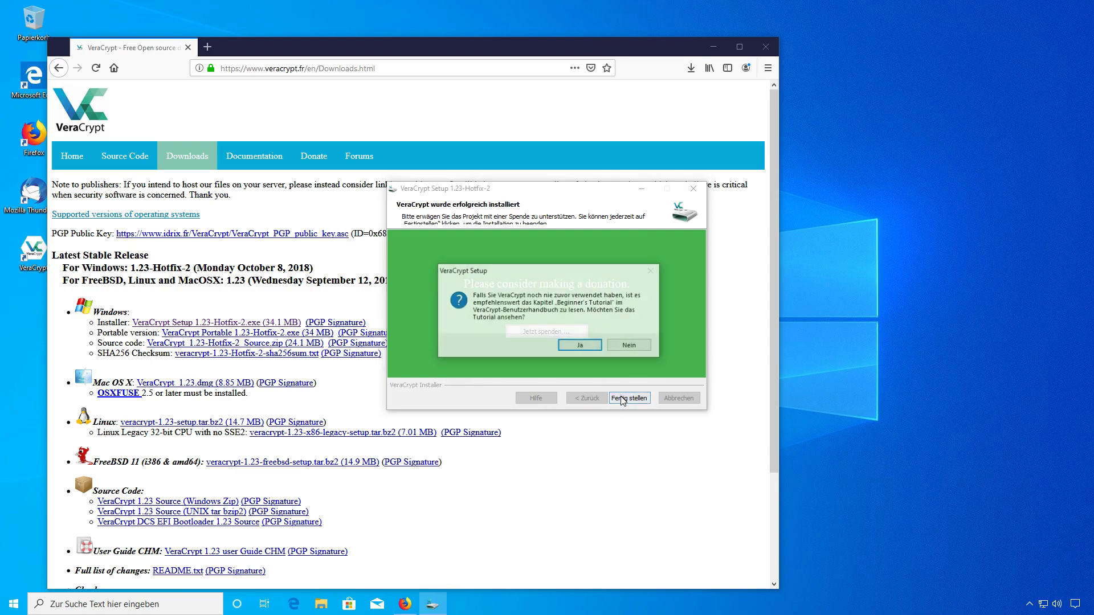
pyautogui.click(625, 346)
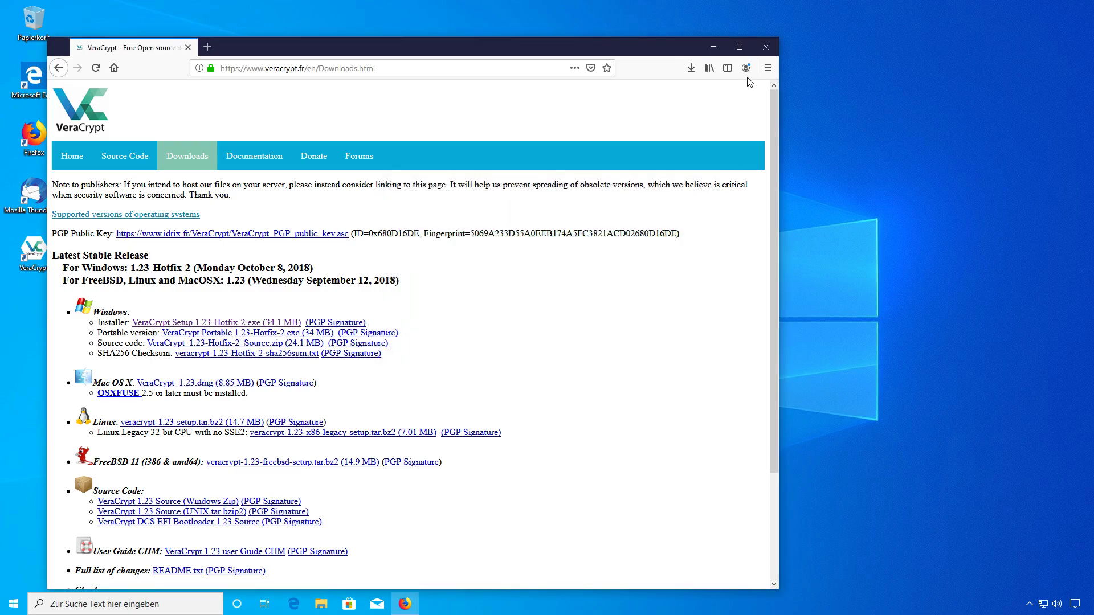
pyautogui.click(765, 47)
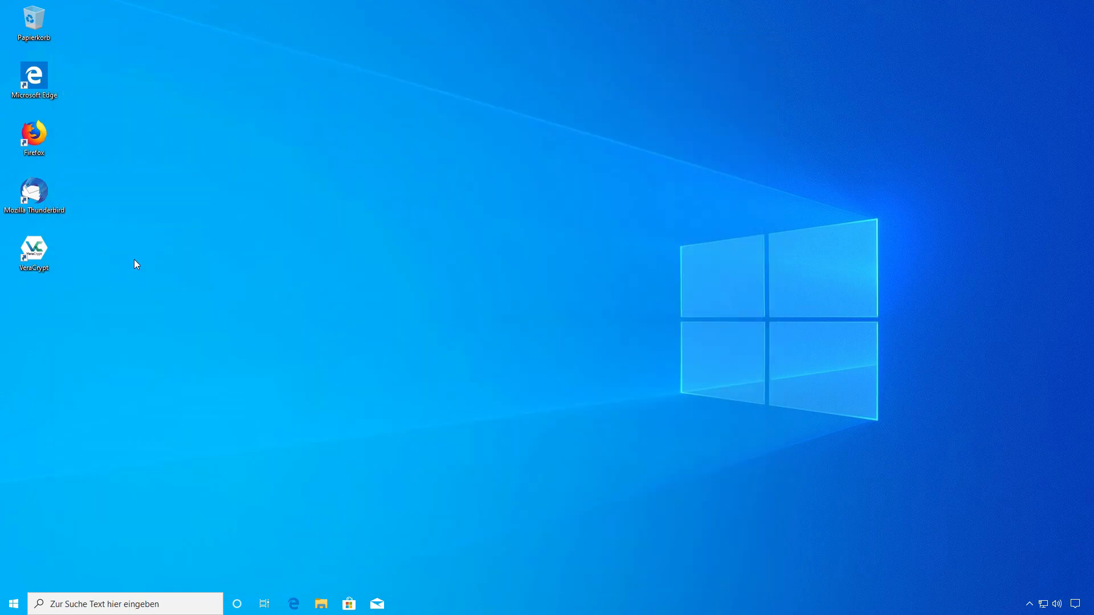
# Launch VeraCrypt and start creating a volume that encrypts the system partition or drive, using the Normal encryption type.
pyautogui.doubleClick(33, 259)
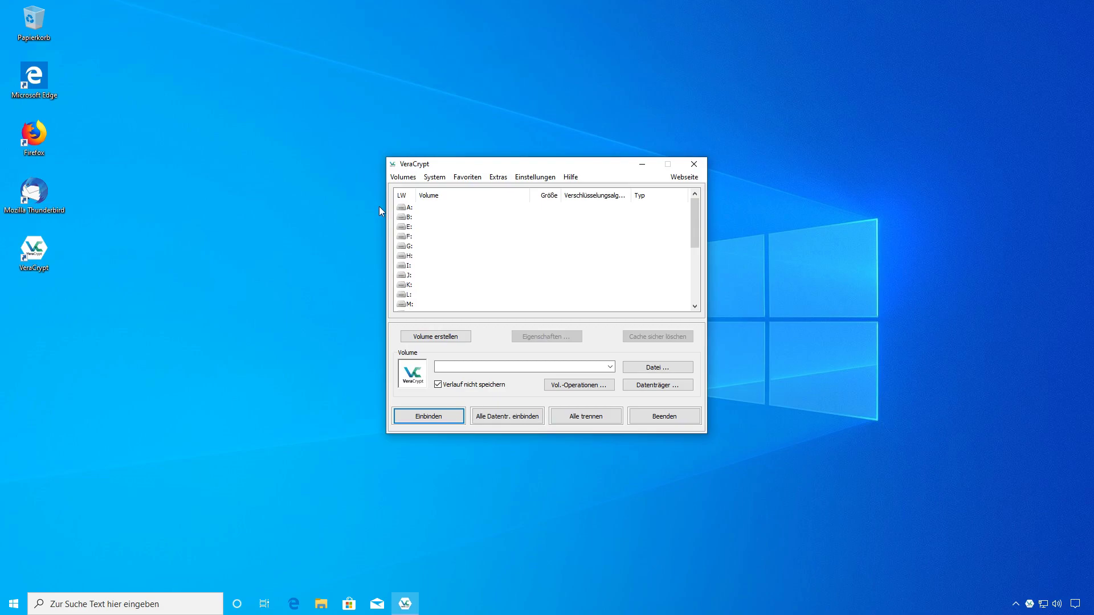
pyautogui.click(454, 340)
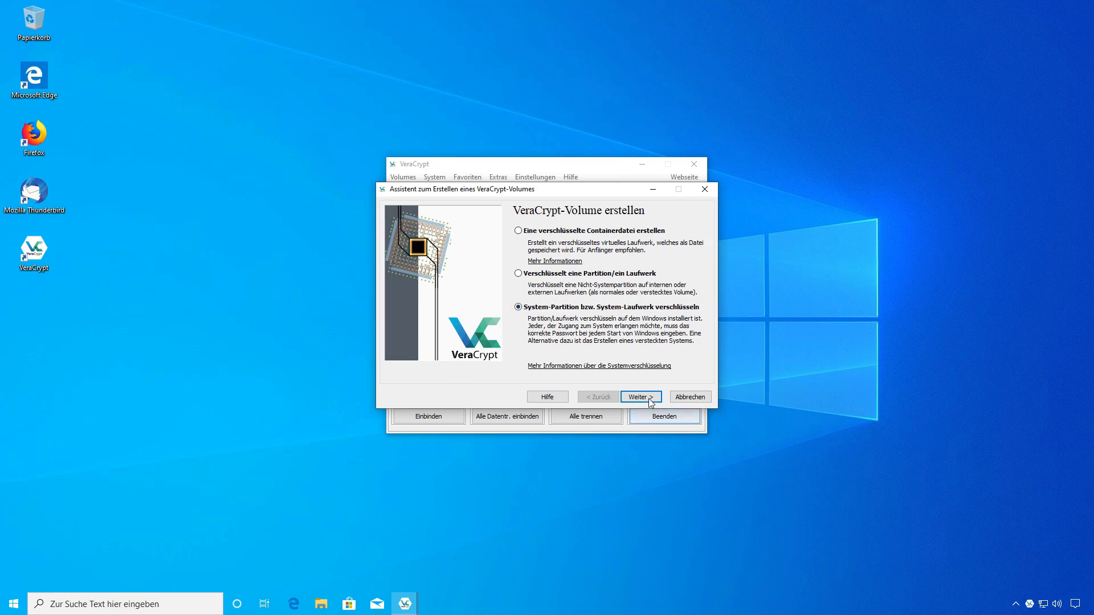
pyautogui.click(641, 398)
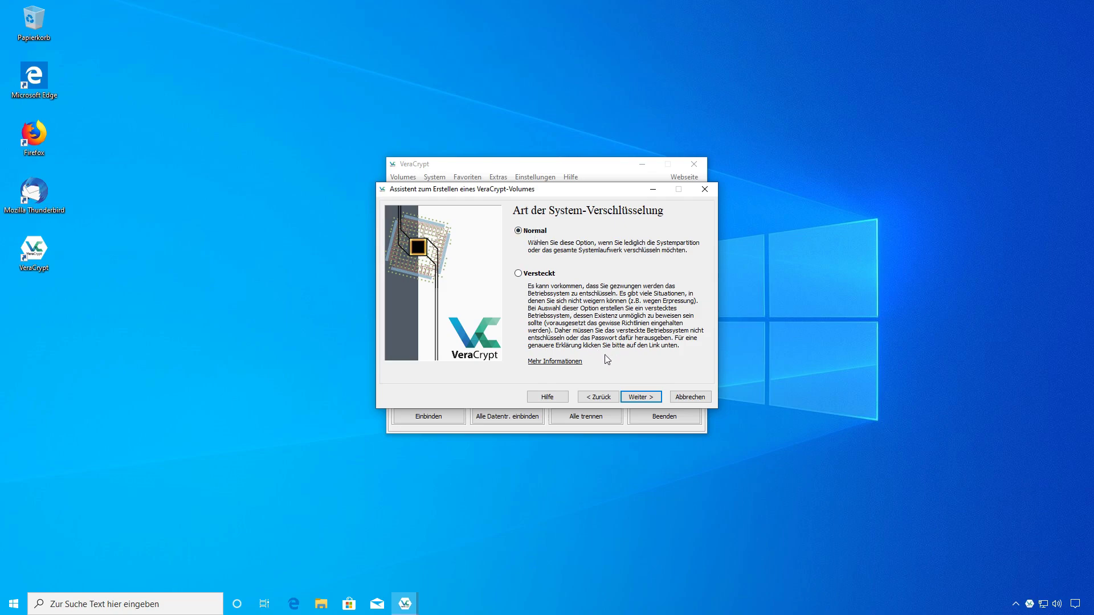
pyautogui.click(643, 400)
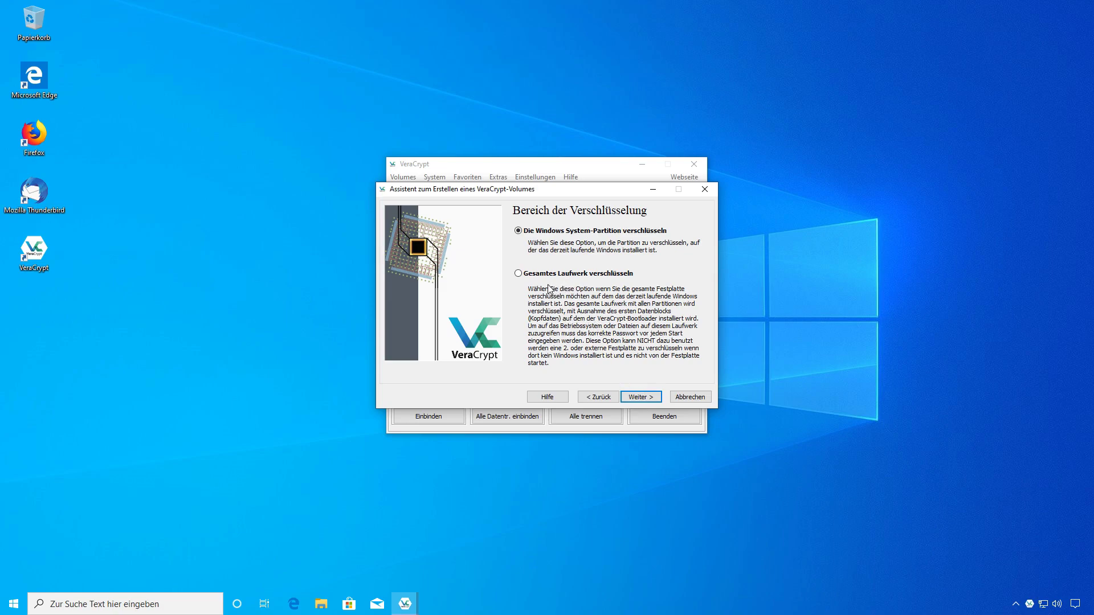
# Set the encryption area to the entire drive (Gesamtes Laufwerk verschlüsseln) and allow VeraCrypt to make changes to the device.
pyautogui.click(518, 274)
pyautogui.click(643, 402)
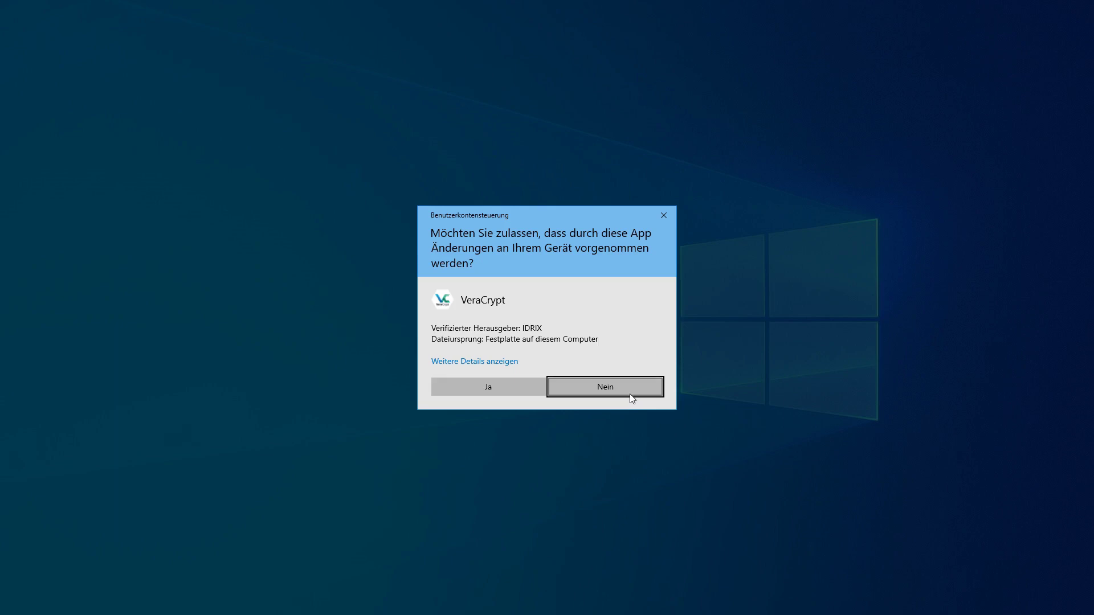
pyautogui.click(513, 389)
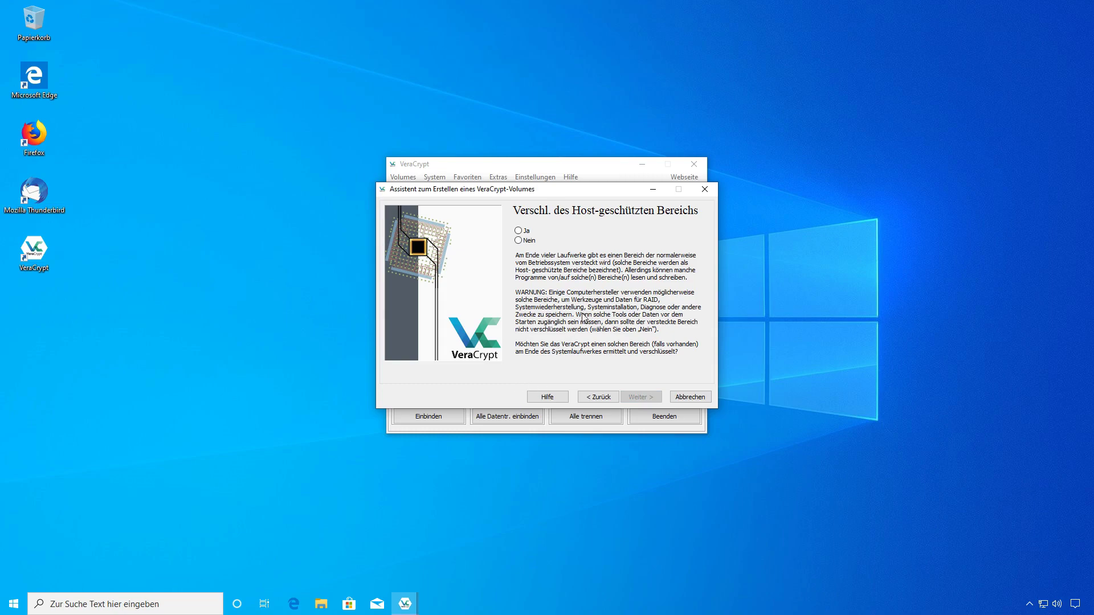
# Choose Ja for encrypting the host-protected area, grant VeraCrypt permission, and specify a single operating system (Ein Betriebssystem).
pyautogui.click(518, 230)
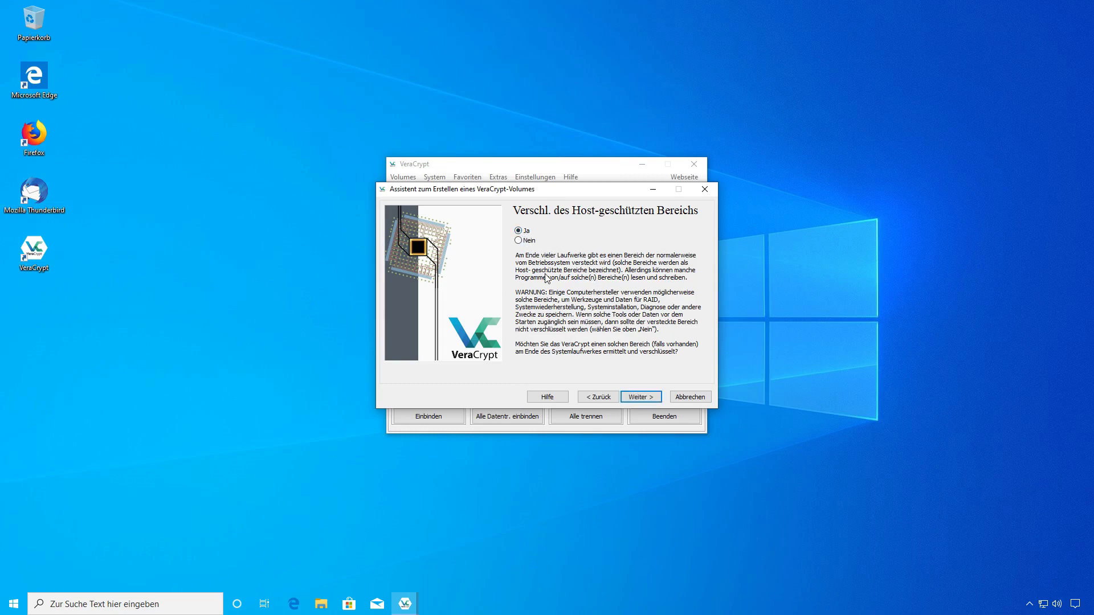
pyautogui.click(651, 395)
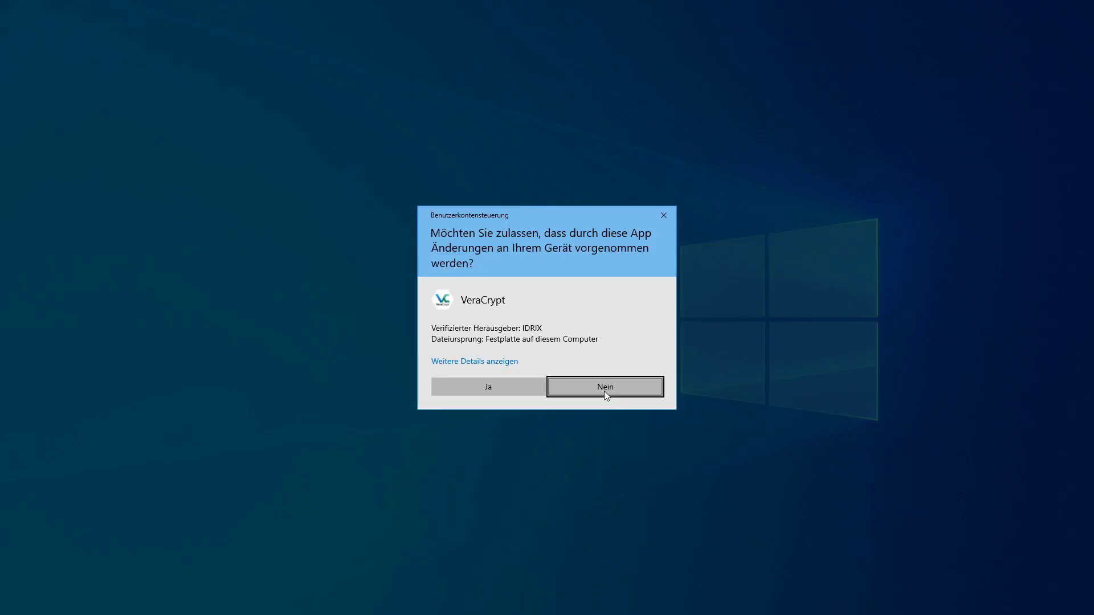
pyautogui.click(488, 388)
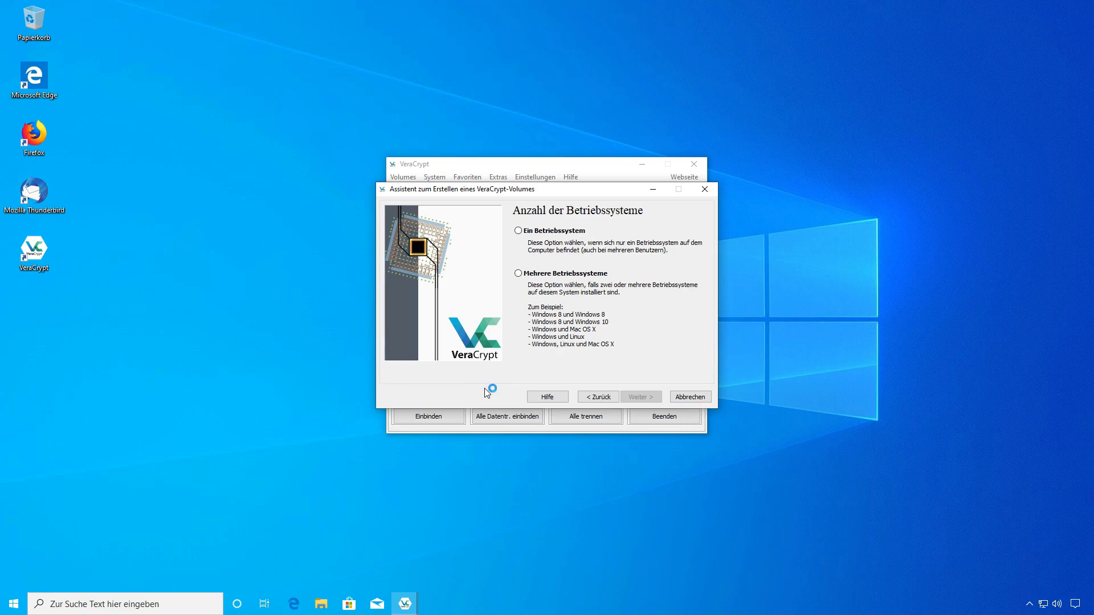
pyautogui.click(519, 231)
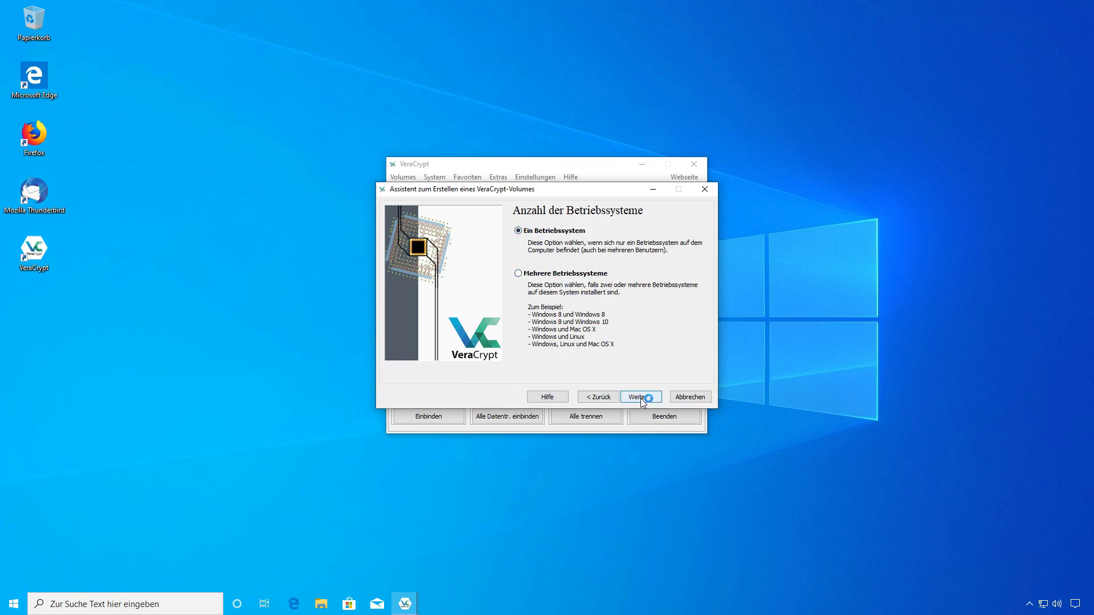
pyautogui.click(642, 398)
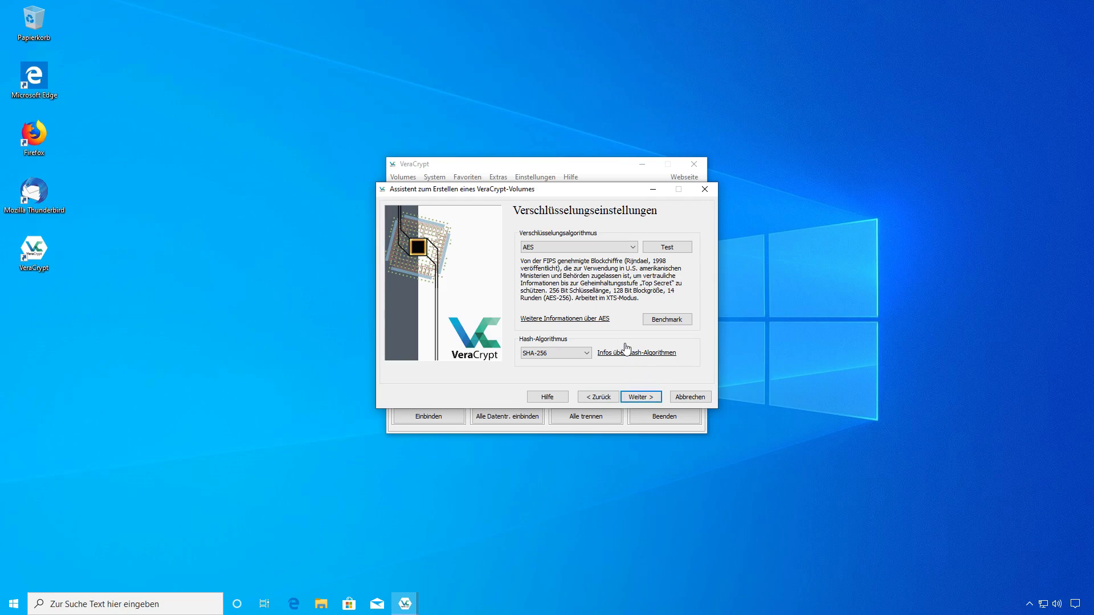
# Review the available encryption algorithms and continue with AES encryption and the SHA-256 hash.
pyautogui.click(546, 251)
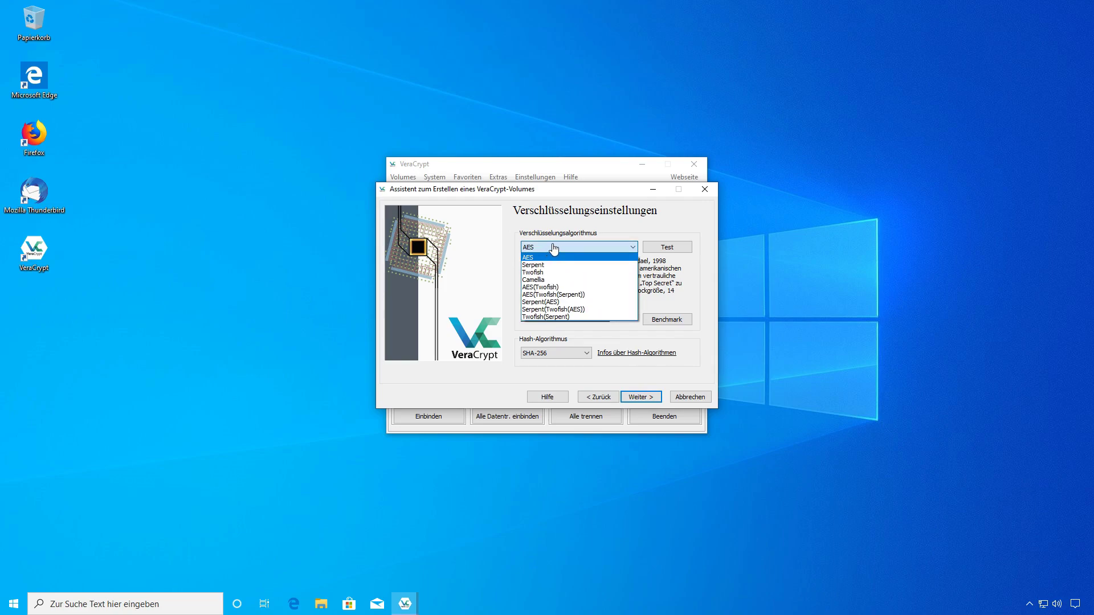
pyautogui.click(557, 249)
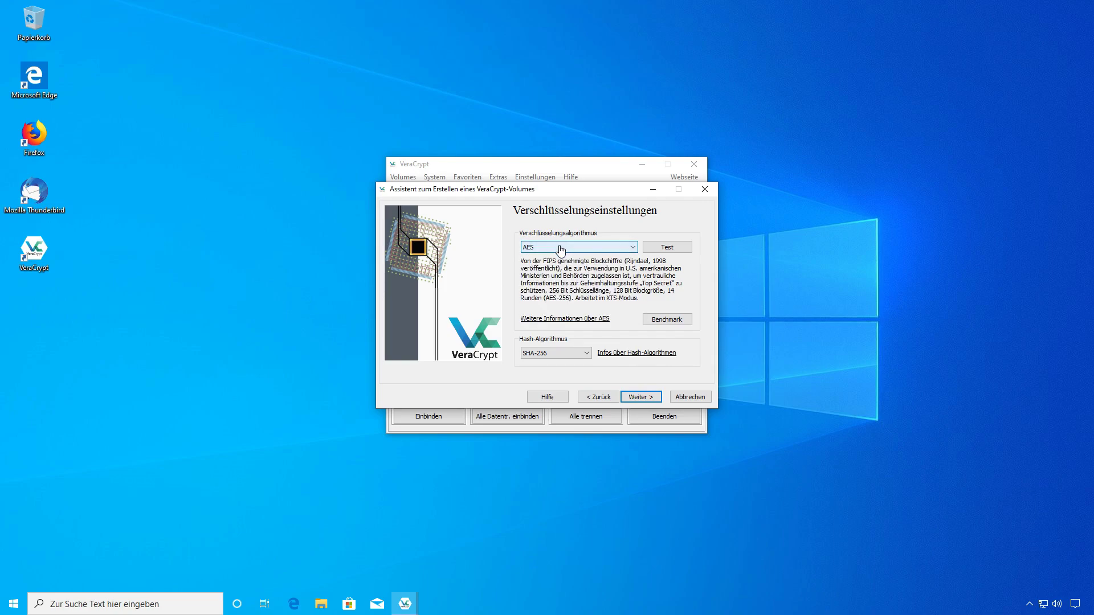
pyautogui.click(638, 397)
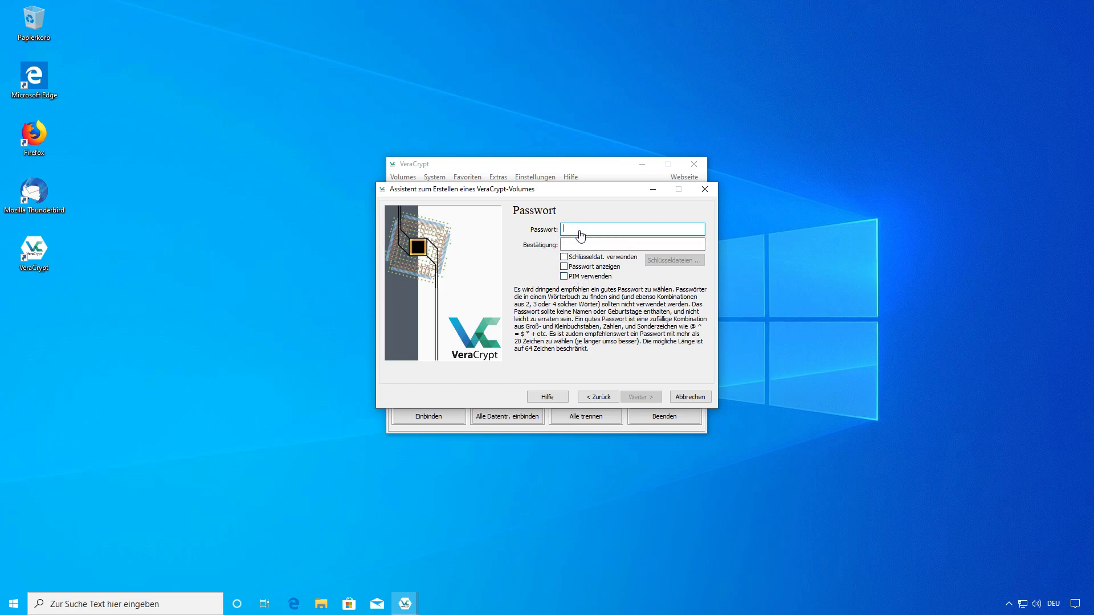
# Enter and confirm the encryption password, then agree to use a short password.
pyautogui.hotkey('ctrl', 'v')
pyautogui.press('Tab')
pyautogui.hotkey('ctrl', 'v')
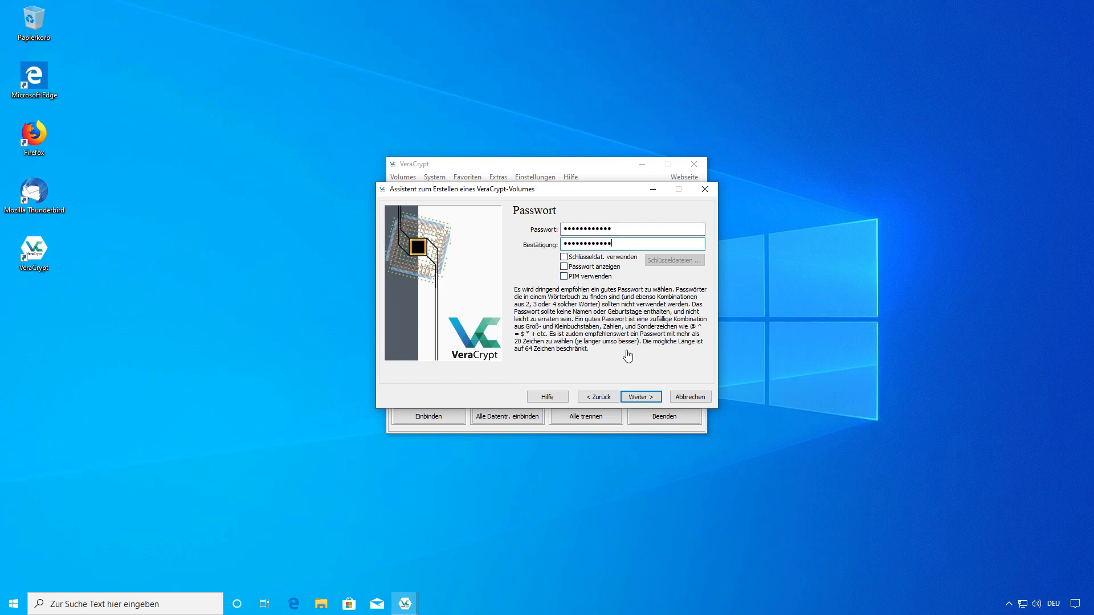
pyautogui.click(643, 399)
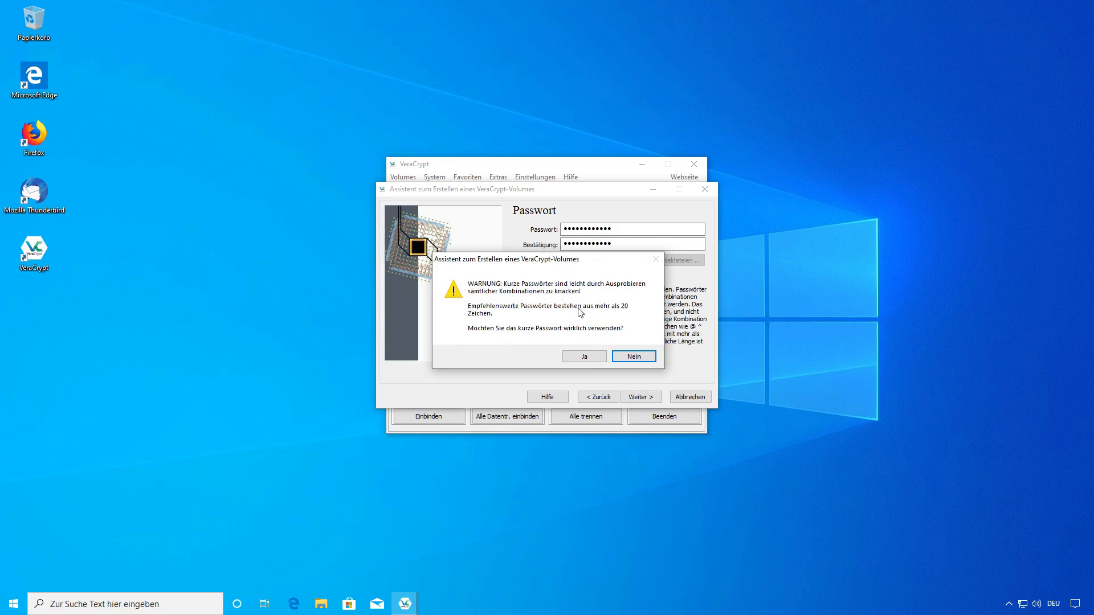
pyautogui.click(585, 357)
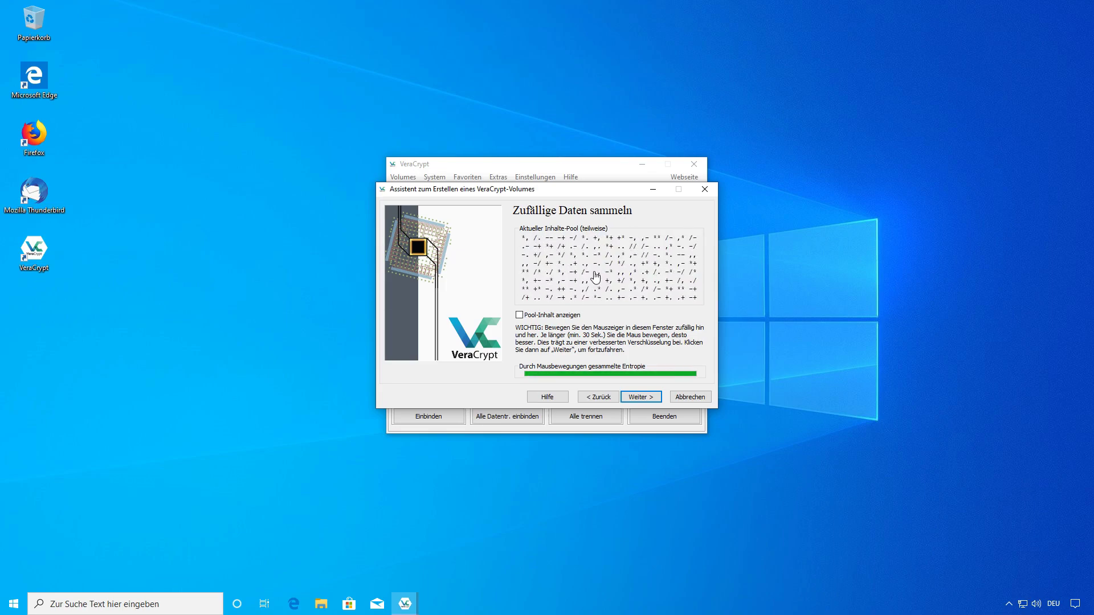
# Accept the collected random data, grant VeraCrypt permission, and continue with the generated keys.
pyautogui.click(643, 400)
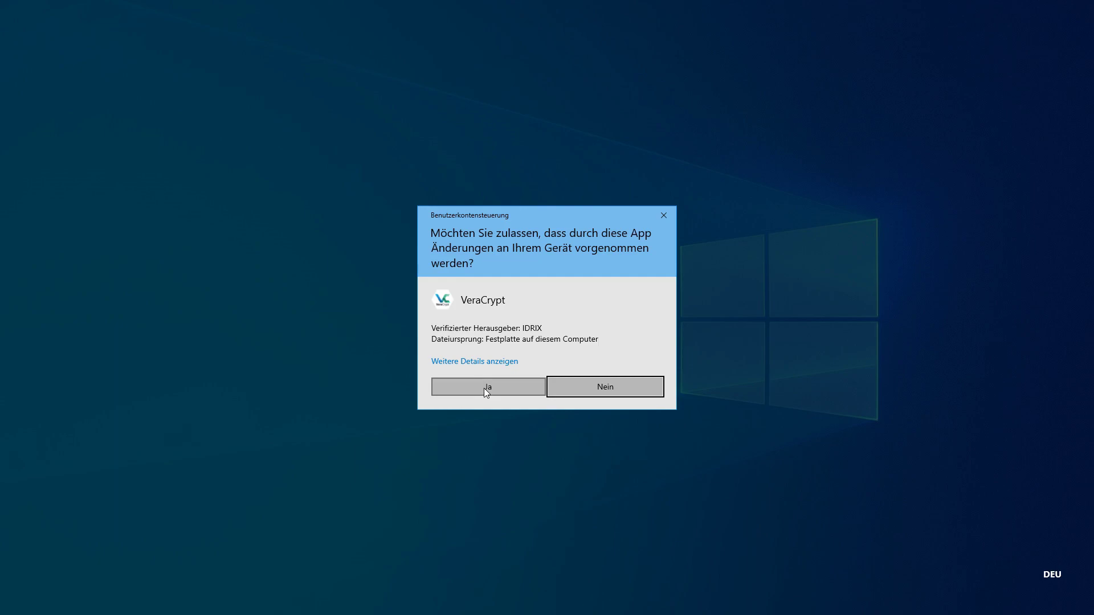
pyautogui.click(485, 389)
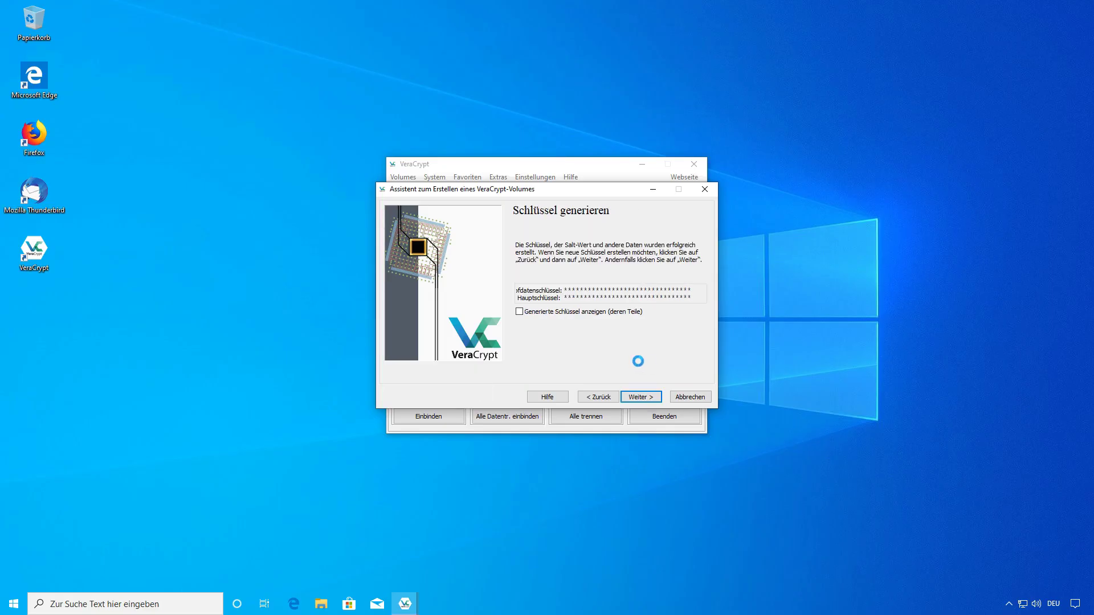
pyautogui.click(635, 396)
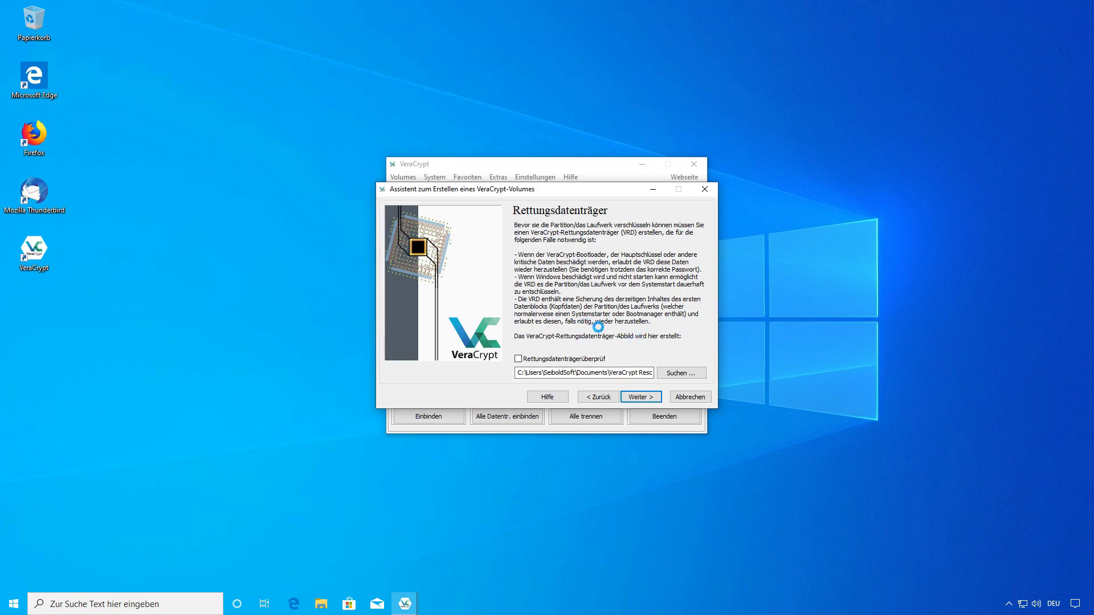
# Set the rescue disk image to be saved on the Desktop under the file name schlüssel.
pyautogui.click(681, 375)
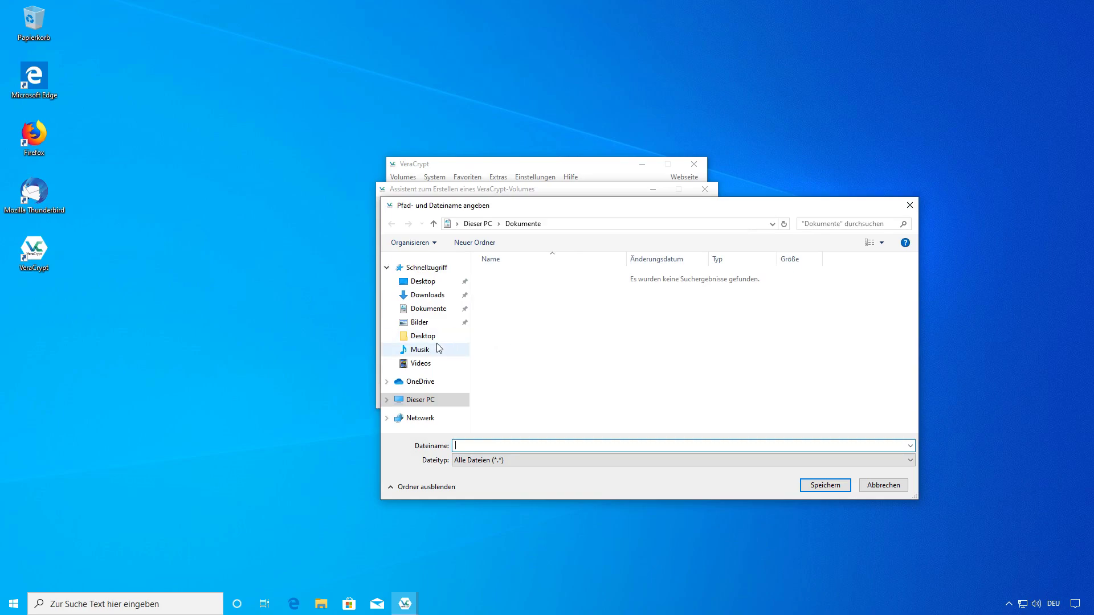
pyautogui.click(422, 282)
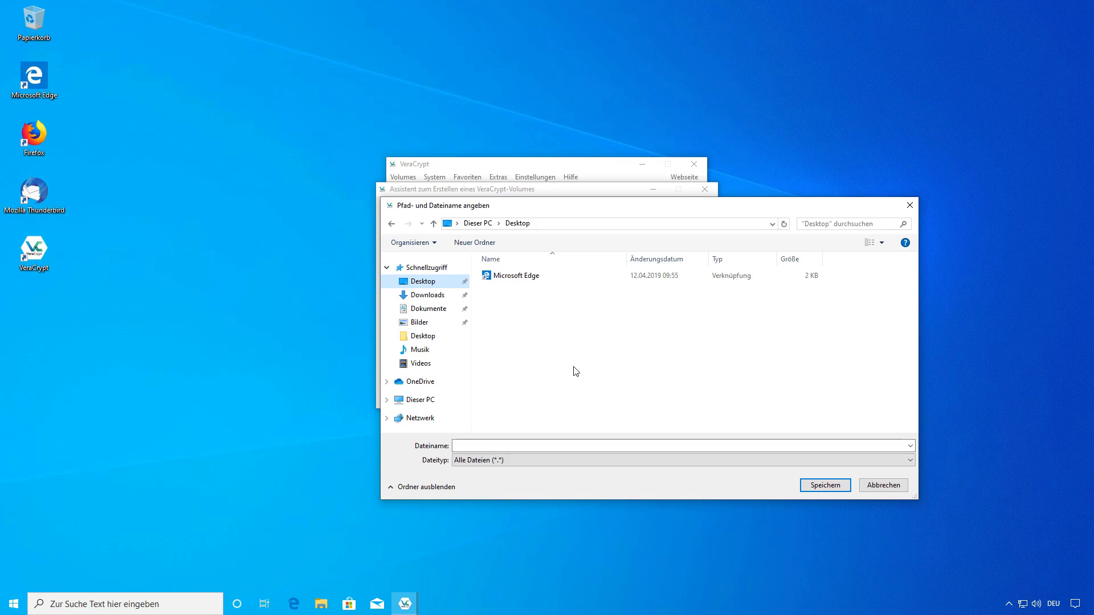
pyautogui.click(595, 446)
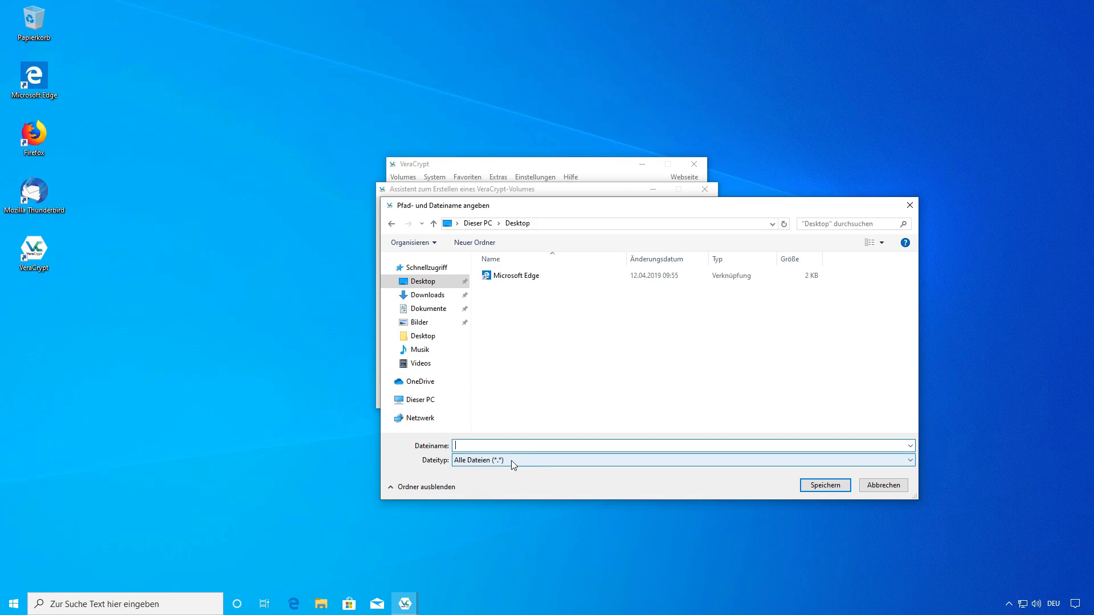
pyautogui.write('schlüssel')
pyautogui.click(818, 486)
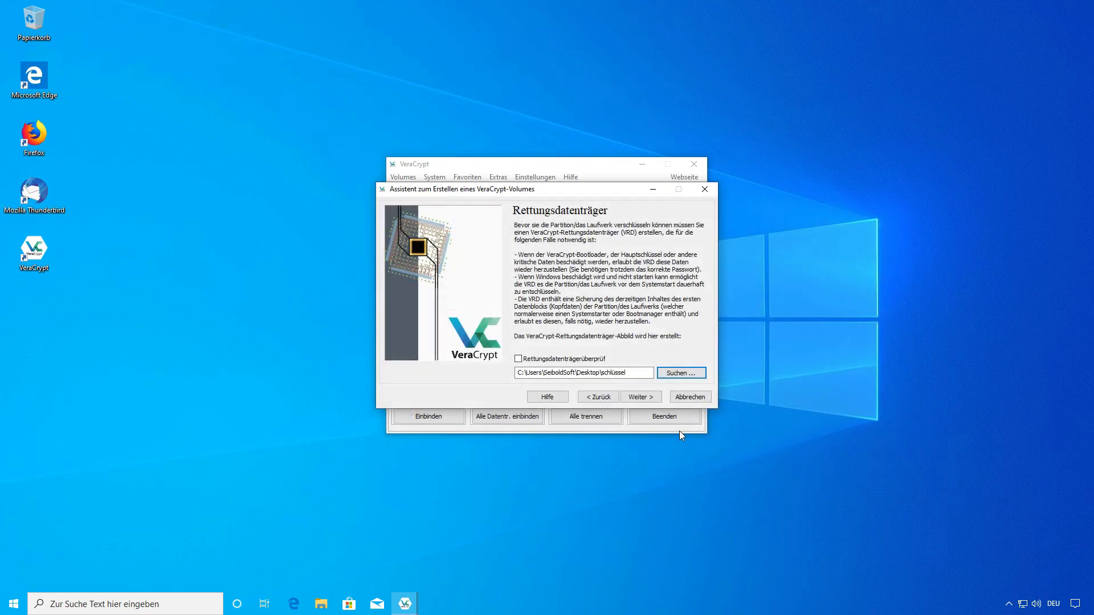
# Create the VeraCrypt rescue disk image and acknowledge the warning about reusing earlier rescue disks.
pyautogui.click(648, 397)
pyautogui.click(550, 360)
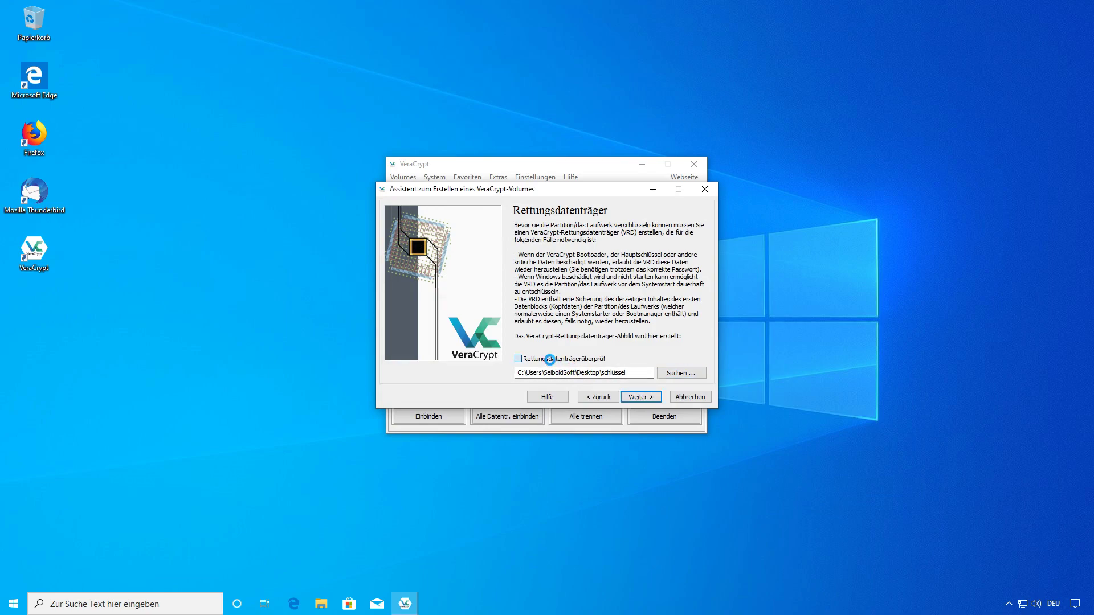
pyautogui.click(644, 398)
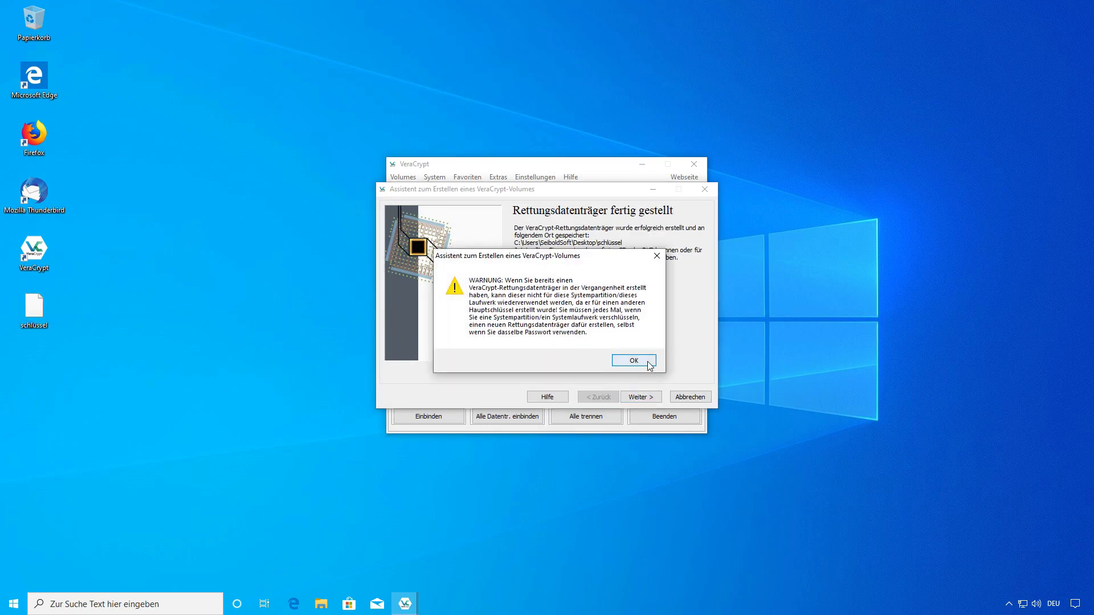
pyautogui.click(634, 361)
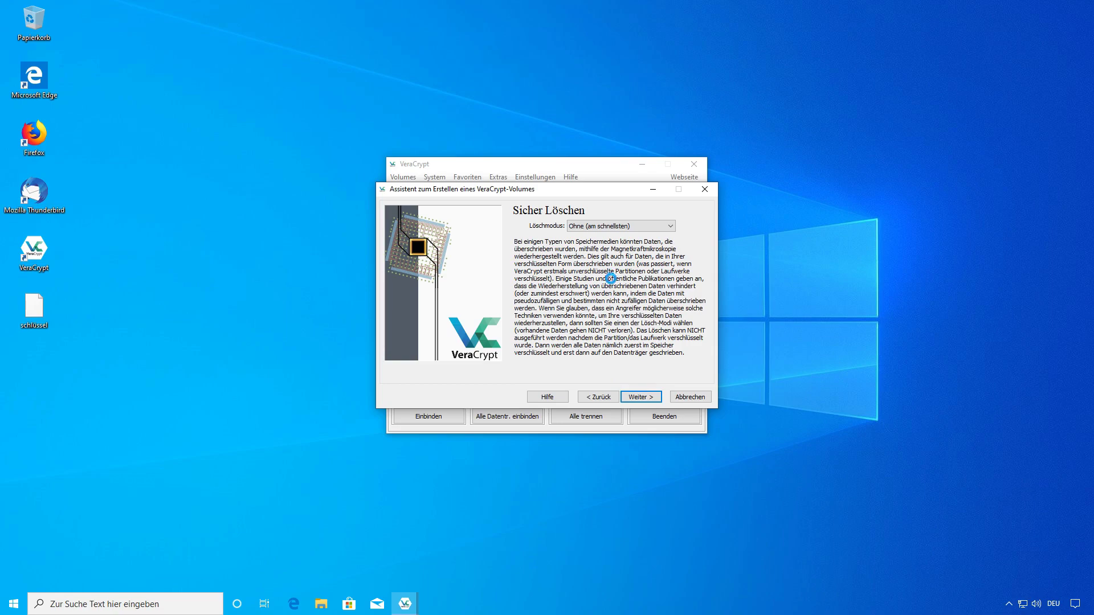
# Review the available wipe modes, keep Ohne (am schnellsten), and continue to the system encryption pretest.
pyautogui.click(608, 226)
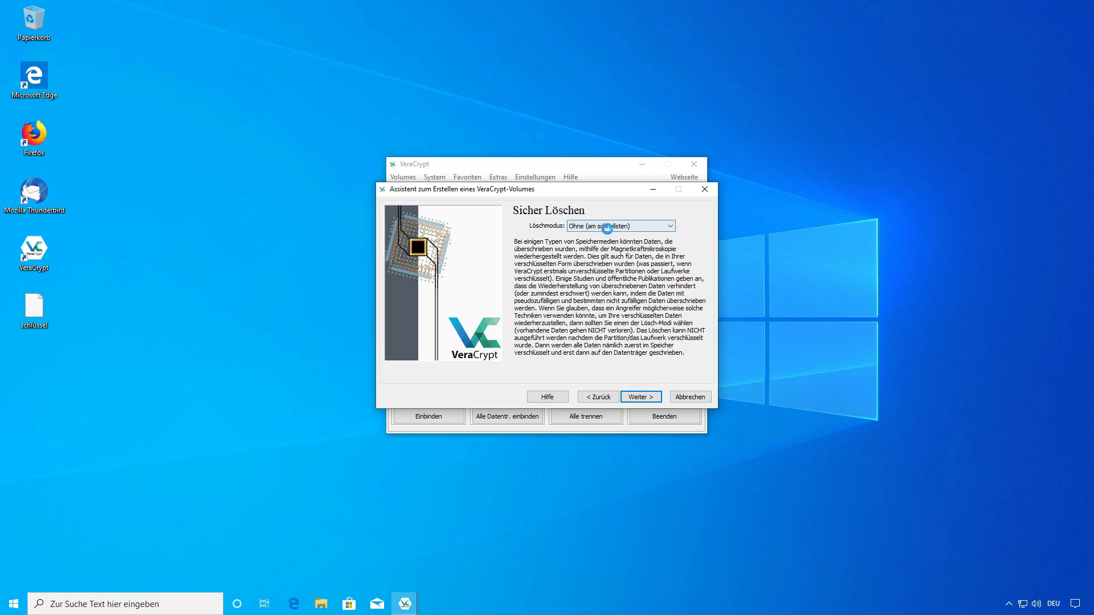
pyautogui.click(608, 227)
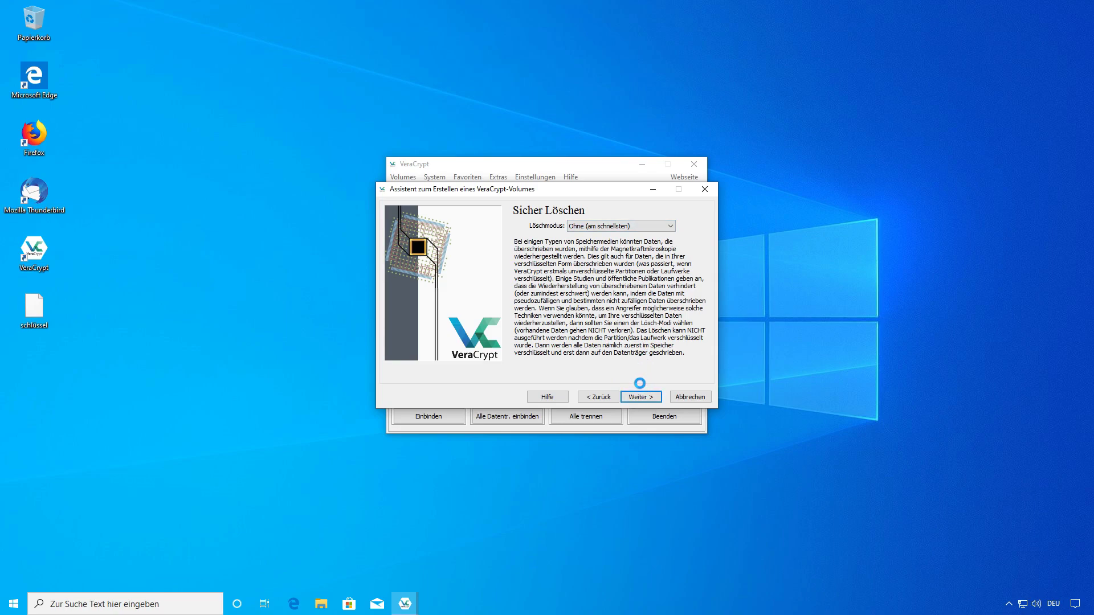
pyautogui.click(608, 227)
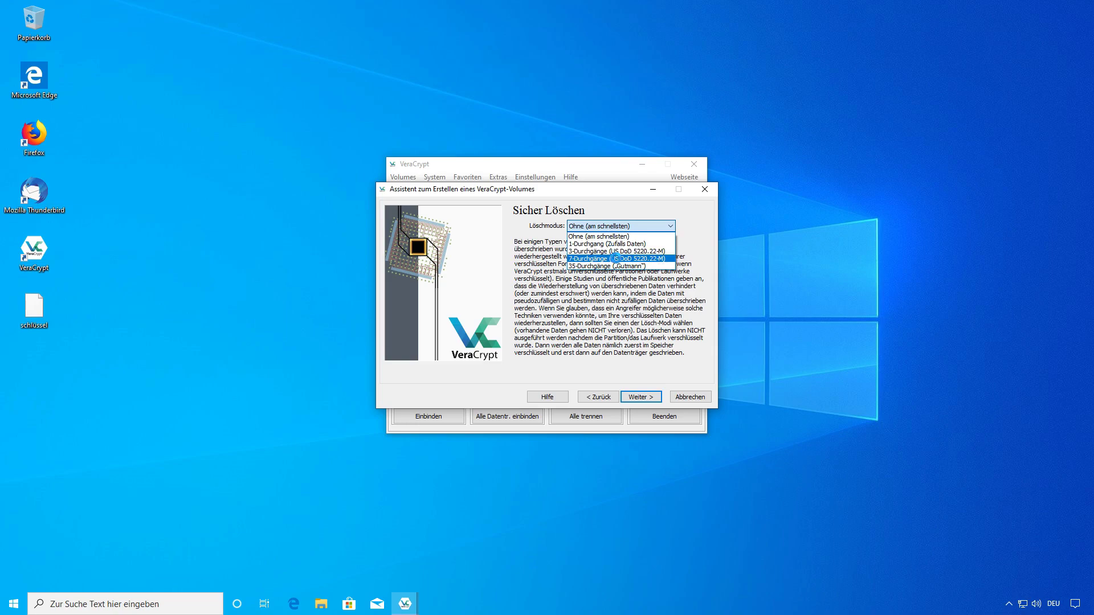
pyautogui.click(619, 236)
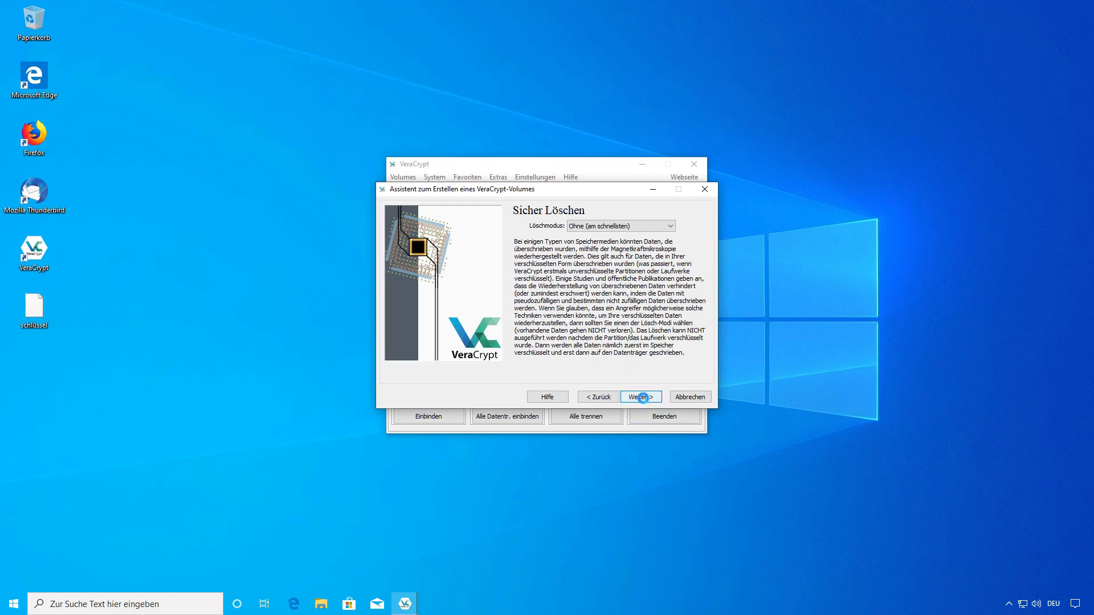
pyautogui.click(643, 398)
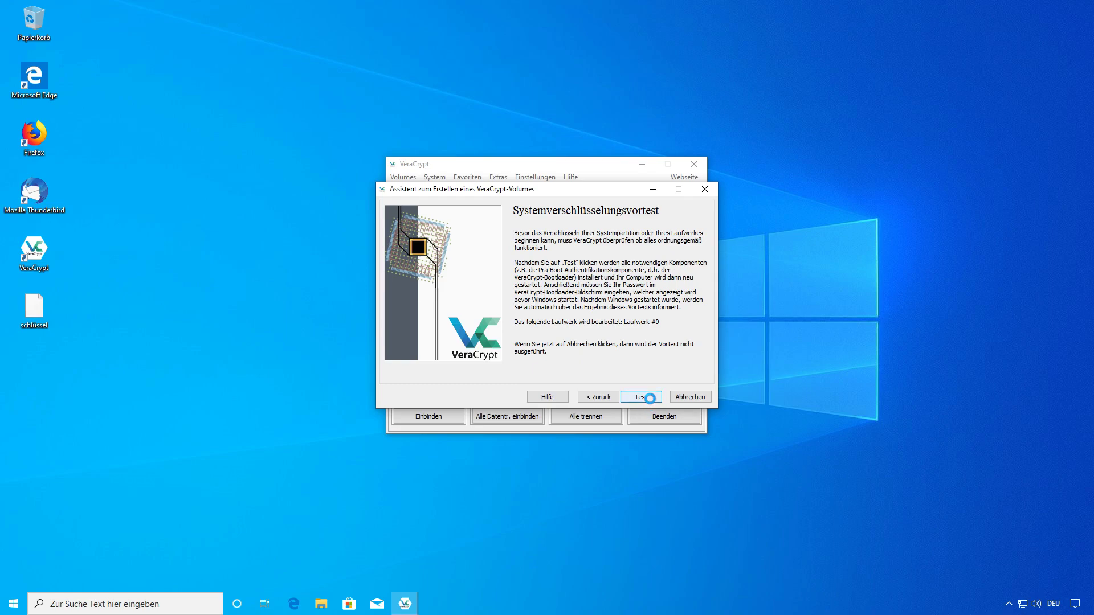
# Start the system encryption pretest, accepting the boot loader language notice, the important instructions and the computer restart.
pyautogui.click(650, 399)
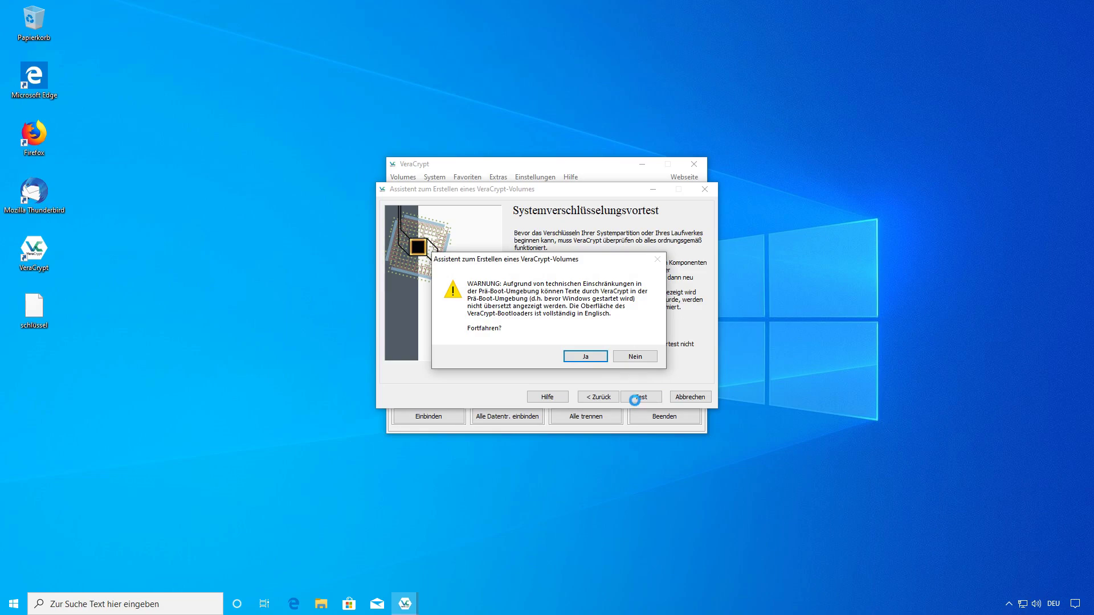
pyautogui.click(584, 358)
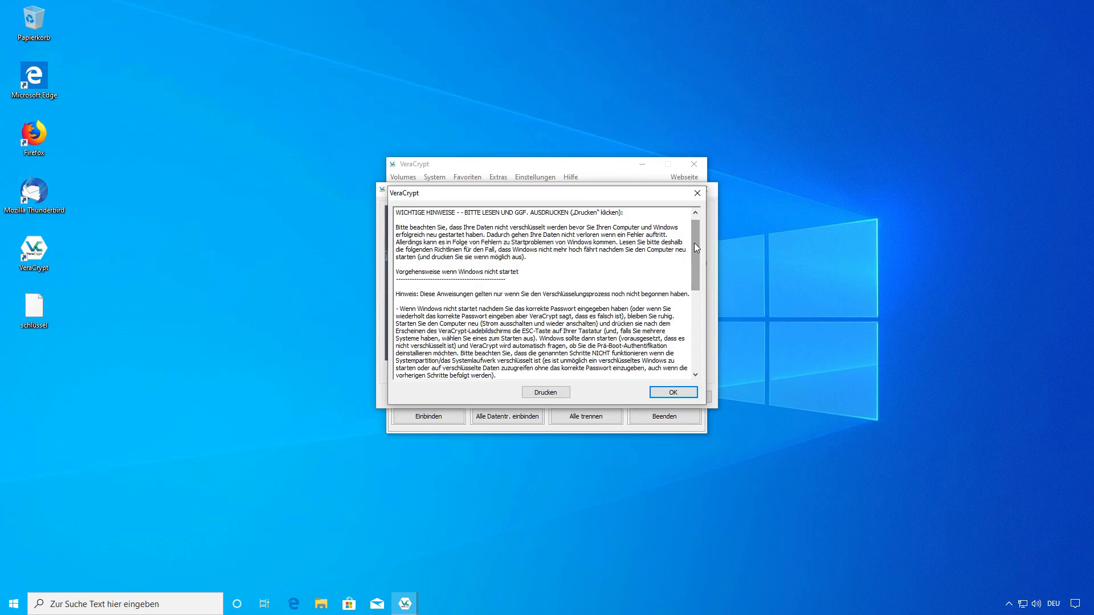
pyautogui.moveTo(694, 243); pyautogui.dragTo(696, 266)
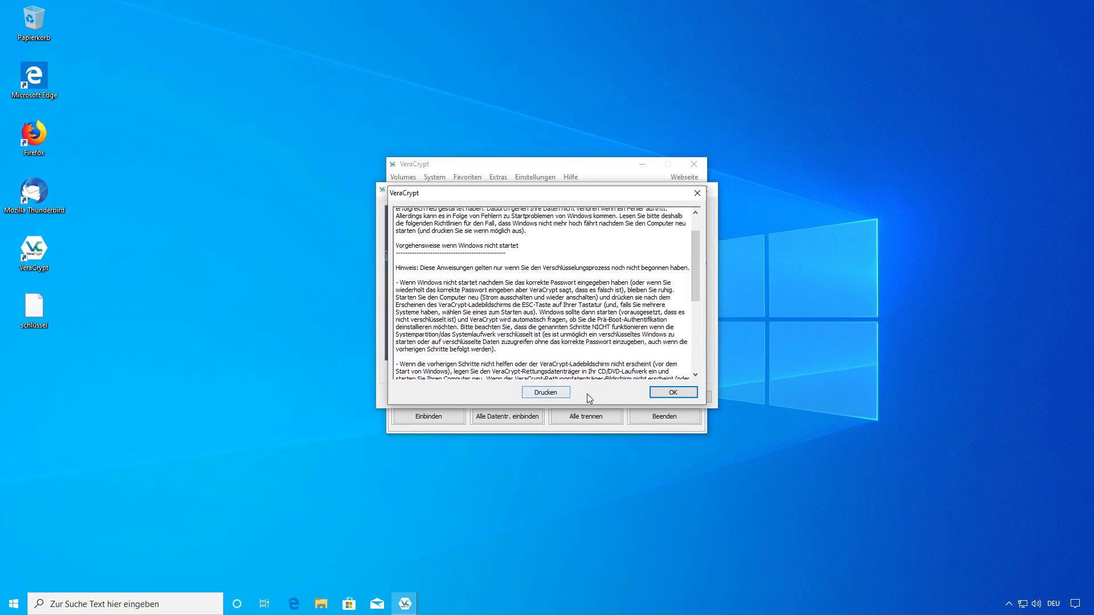
pyautogui.click(673, 395)
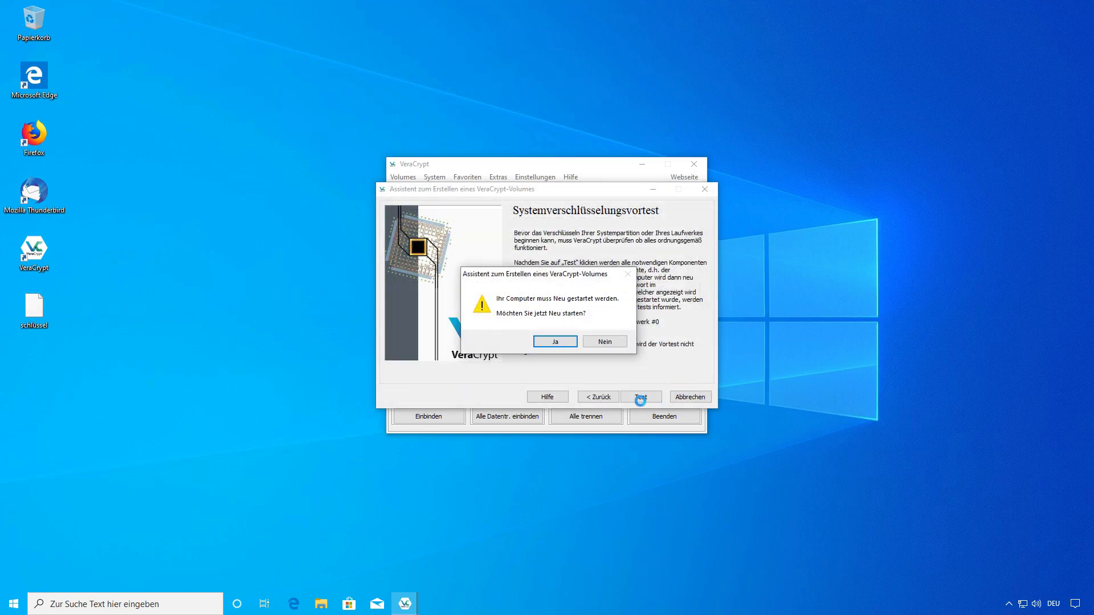
pyautogui.click(555, 342)
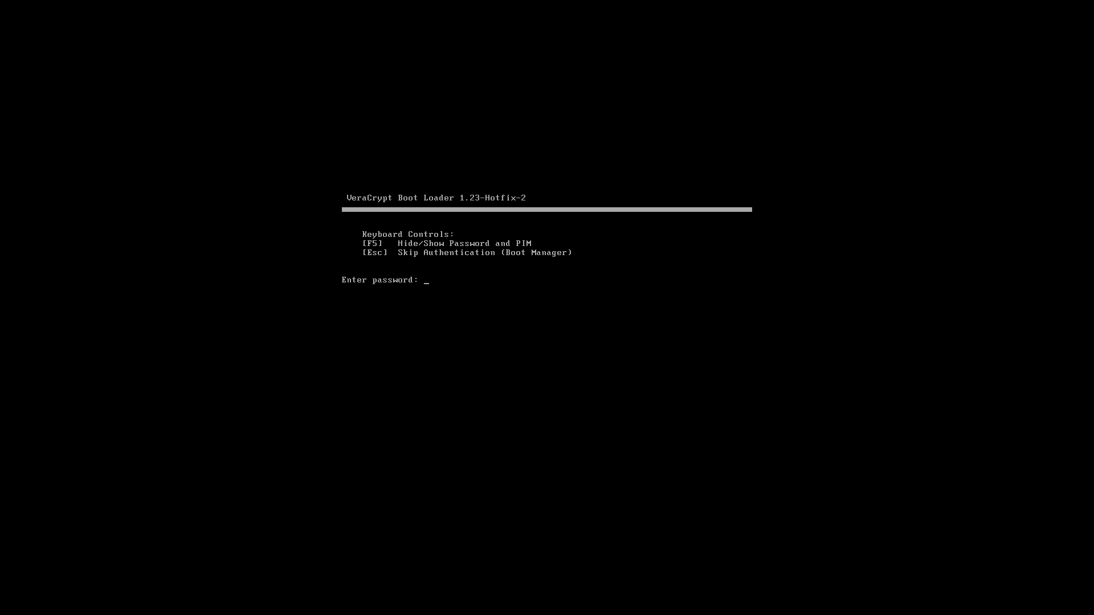
# Enter the encryption password and the PIM in the VeraCrypt Boot Loader and submit them for verification.
pyautogui.write('****************************************************************')
pyautogui.press('Return')
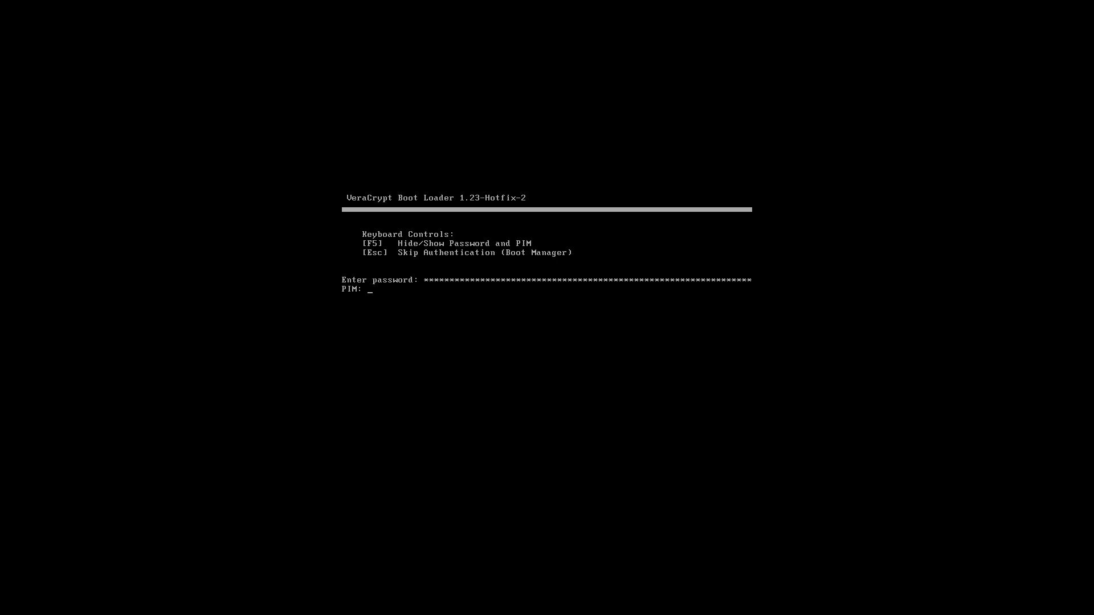
pyautogui.write('*******')
pyautogui.press('Return')
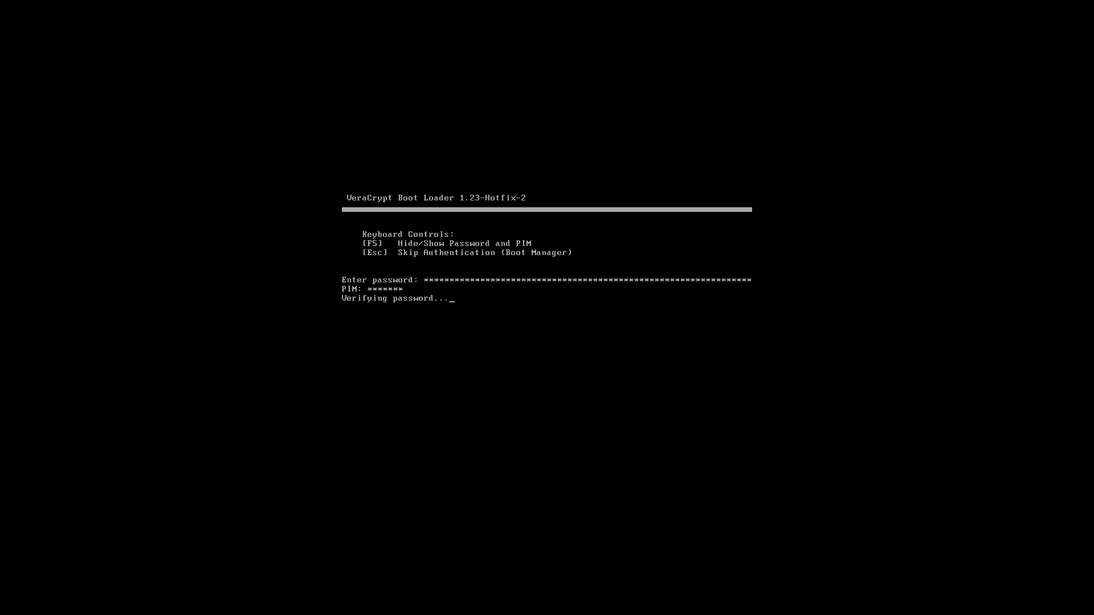